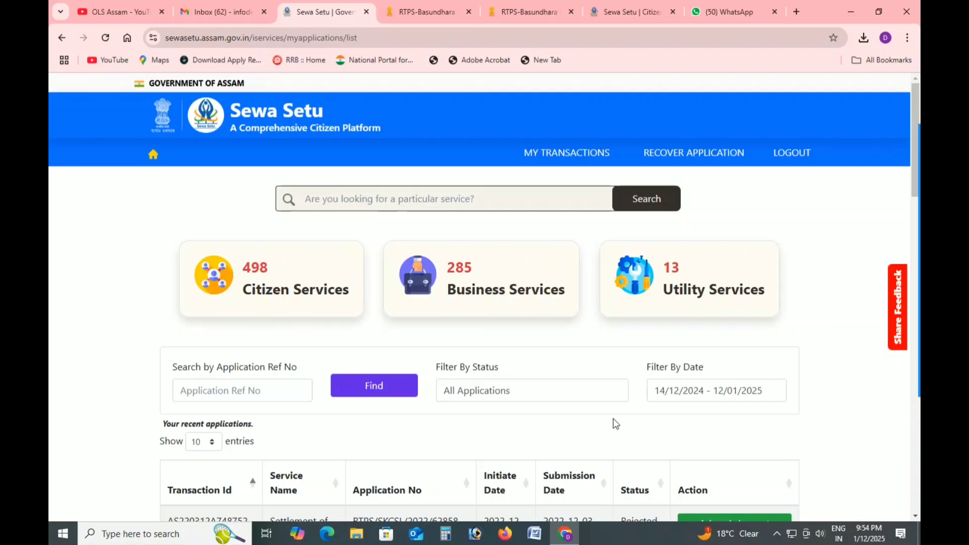
# Review the status and processing remarks on the Sewa Setu tracking page, and return to the list of submitted applications.
pyautogui.click(631, 11)
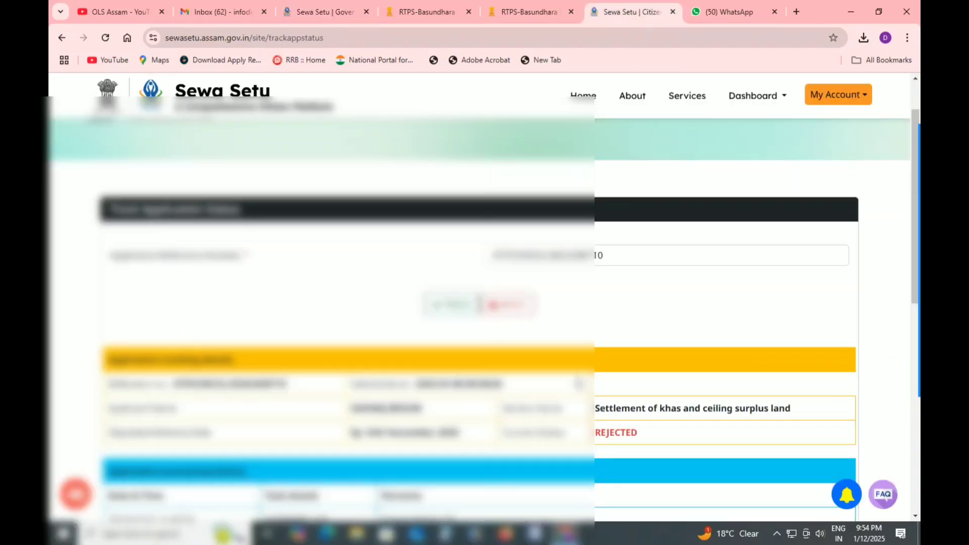
pyautogui.scroll(-2, 602, 475)
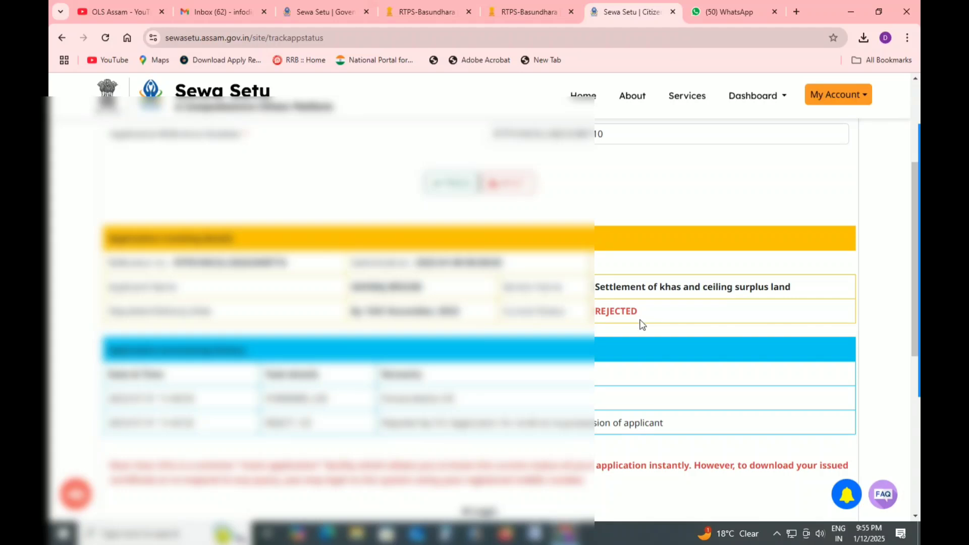
pyautogui.click(325, 12)
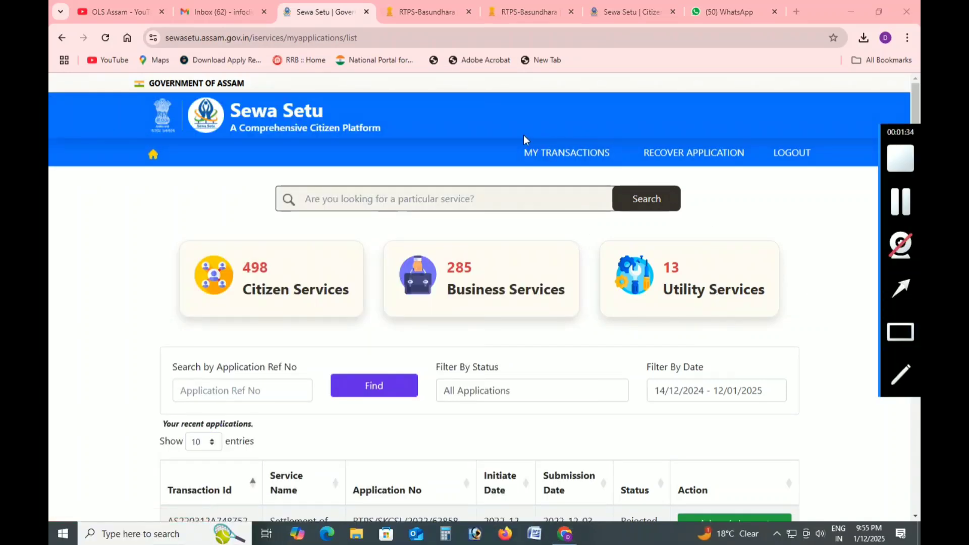
pyautogui.moveTo(510, 135)
pyautogui.mouseDown()
pyautogui.moveTo(615, 186)
pyautogui.moveTo(644, 174)
pyautogui.moveTo(629, 173)
pyautogui.mouseUp()
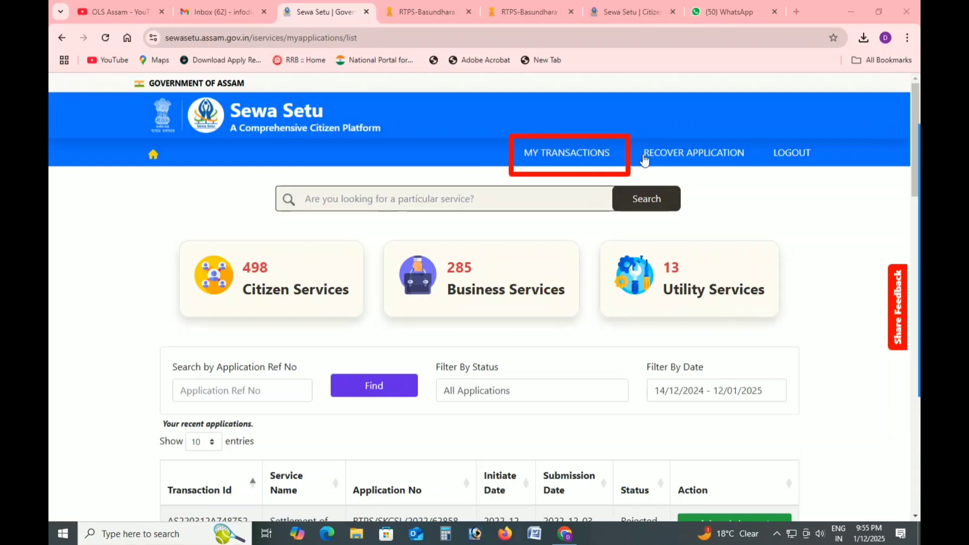
pyautogui.moveTo(891, 332)
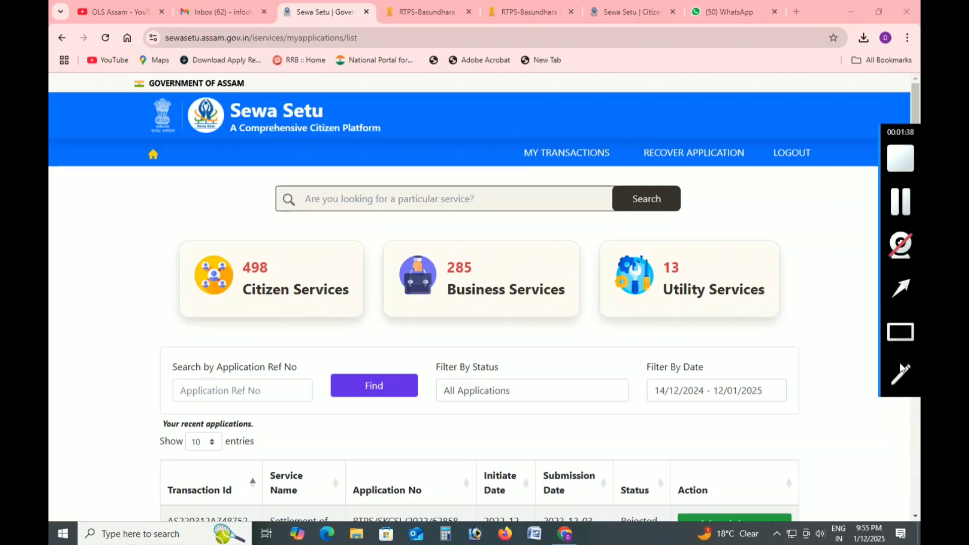
pyautogui.moveTo(644, 111); pyautogui.dragTo(746, 184)
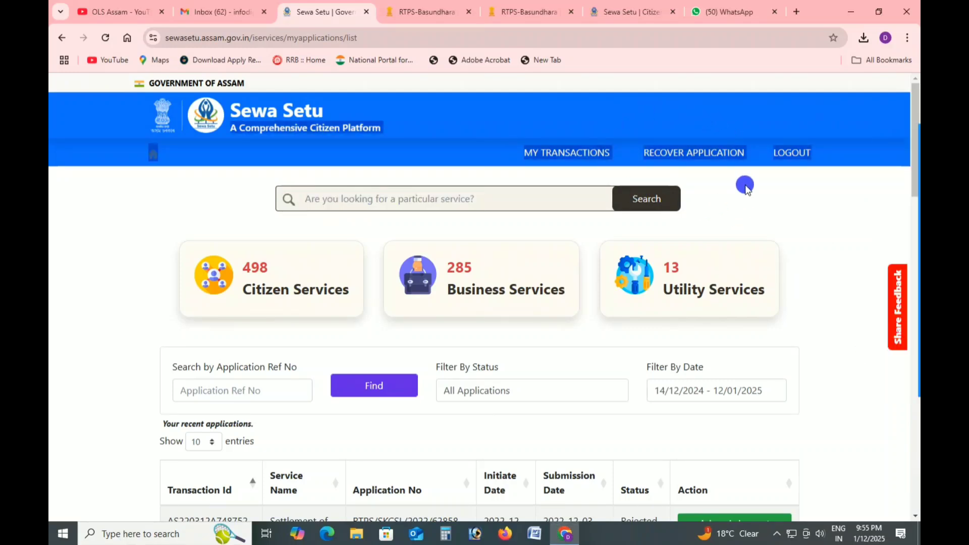
pyautogui.click(742, 200)
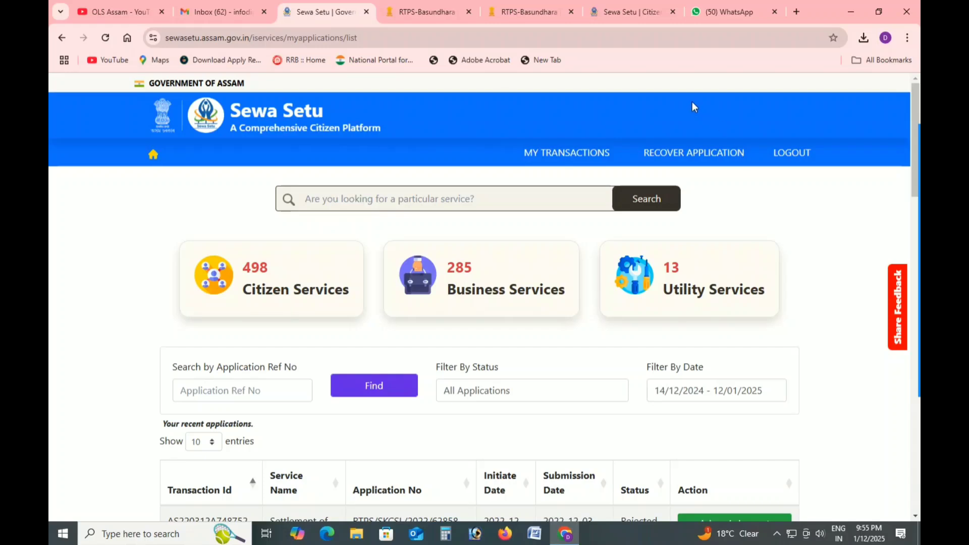
pyautogui.moveTo(692, 104); pyautogui.dragTo(744, 214)
pyautogui.click(746, 199)
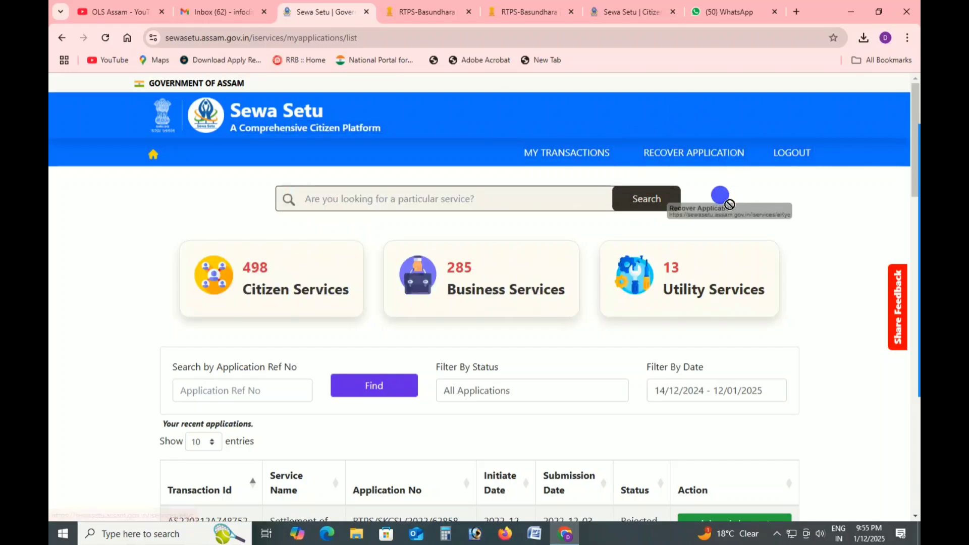
pyautogui.moveTo(907, 328)
pyautogui.click(901, 374)
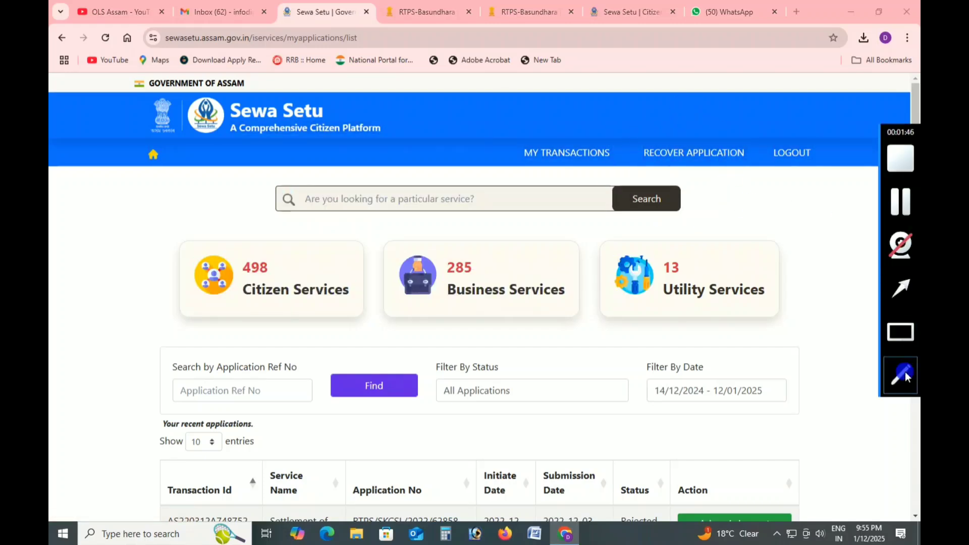
pyautogui.moveTo(780, 134)
pyautogui.mouseDown()
pyautogui.moveTo(765, 170)
pyautogui.moveTo(817, 137)
pyautogui.mouseUp()
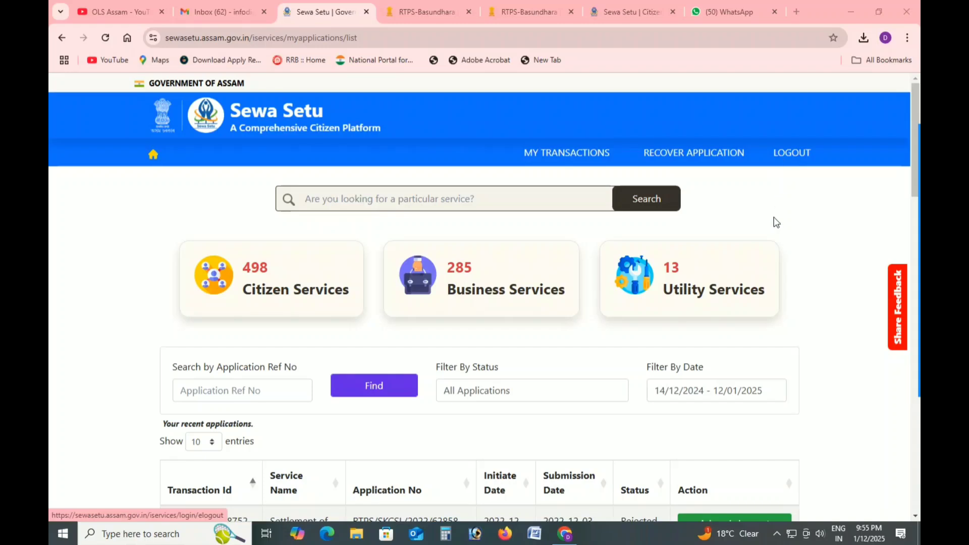
# Open progress tracking for the khas and ceiling surplus land settlement application, and continue to its Basundhara status page.
pyautogui.scroll(-7, 589, 362)
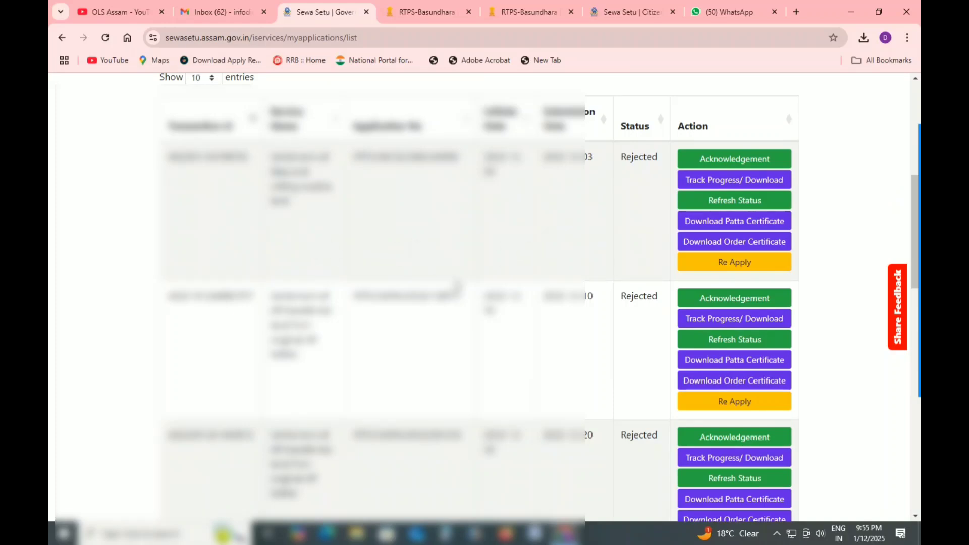
pyautogui.scroll(7, 457, 286)
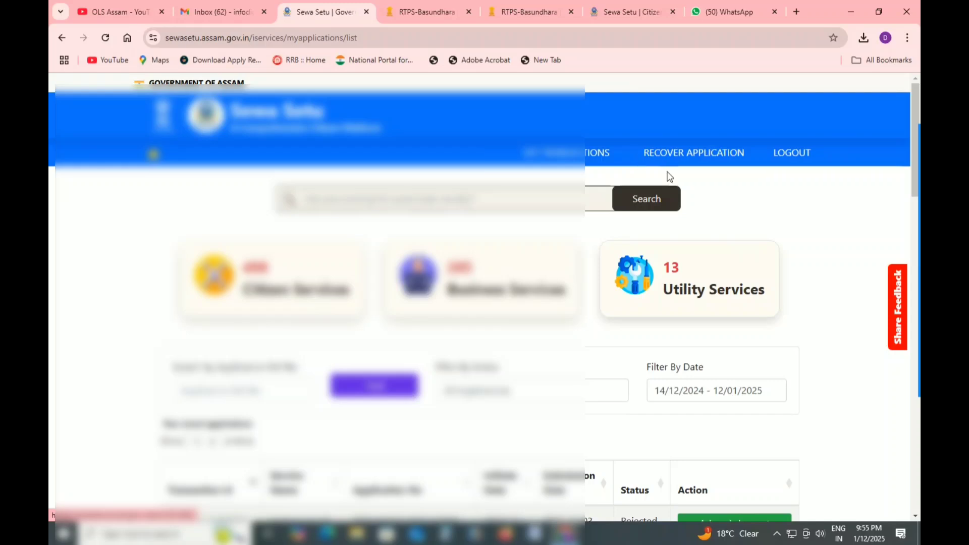
pyautogui.scroll(-3, 555, 410)
pyautogui.scroll(-1, 555, 410)
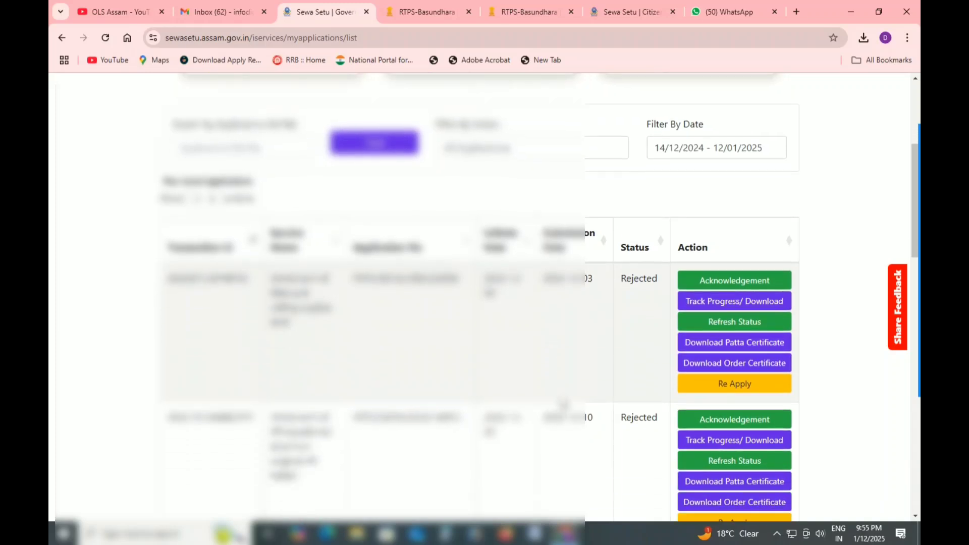
pyautogui.click(709, 384)
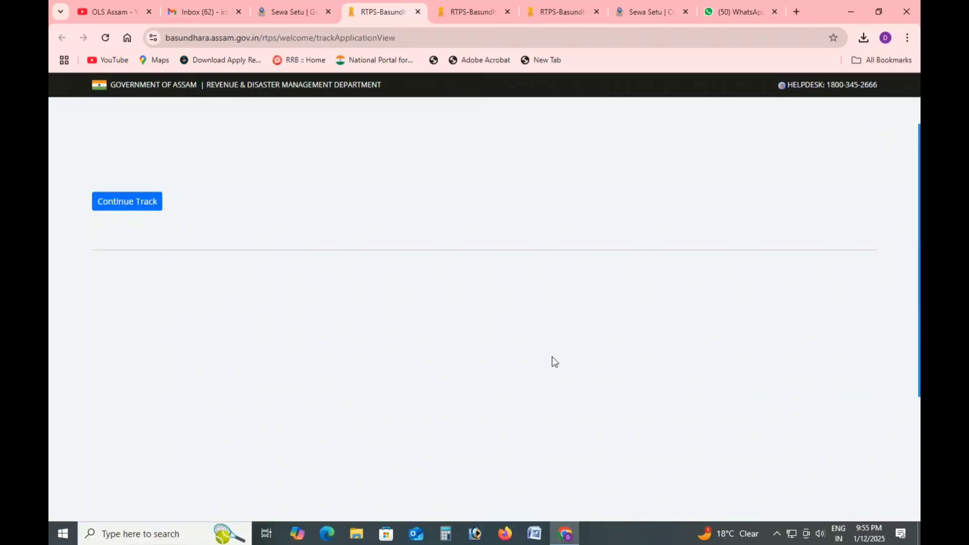
pyautogui.click(126, 202)
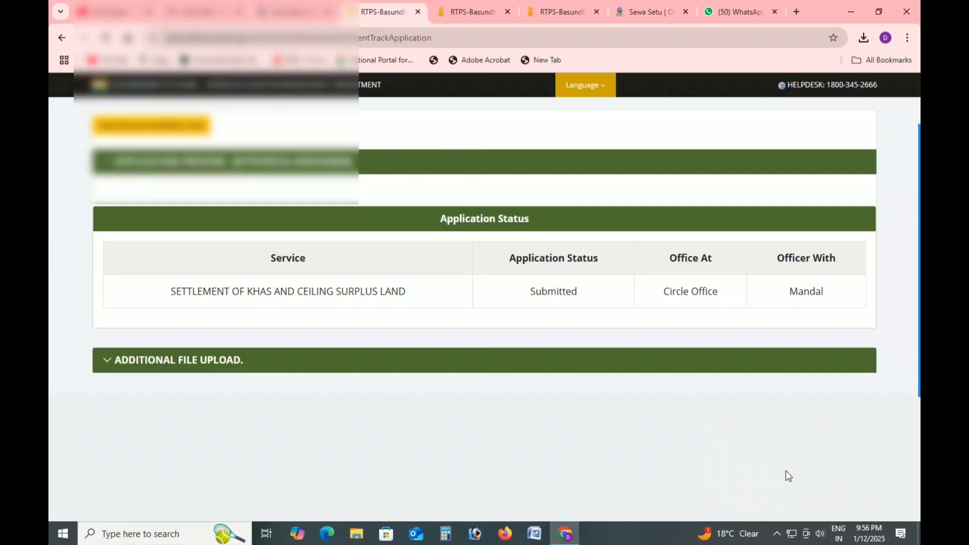
pyautogui.click(899, 370)
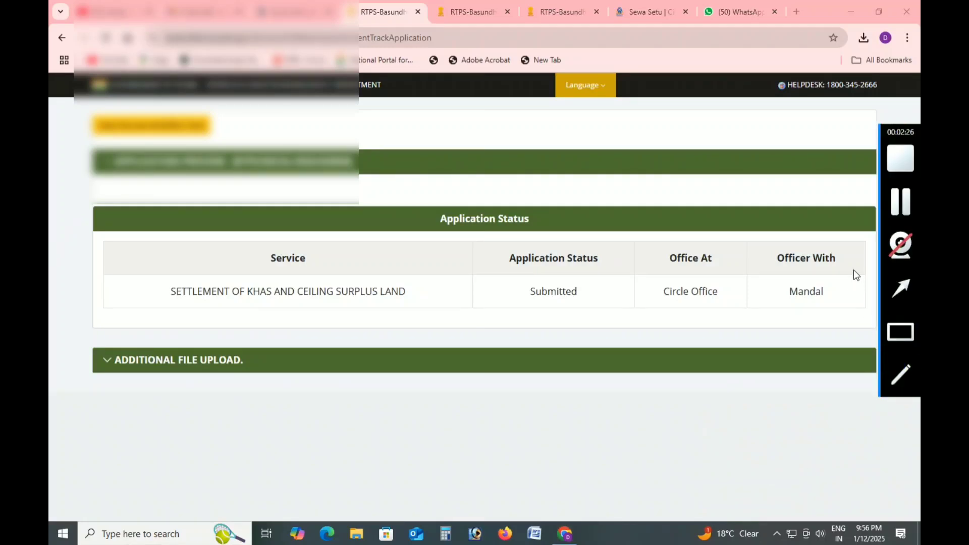
pyautogui.moveTo(834, 247)
pyautogui.mouseDown()
pyautogui.moveTo(760, 231)
pyautogui.moveTo(785, 313)
pyautogui.moveTo(847, 256)
pyautogui.moveTo(833, 243)
pyautogui.mouseUp()
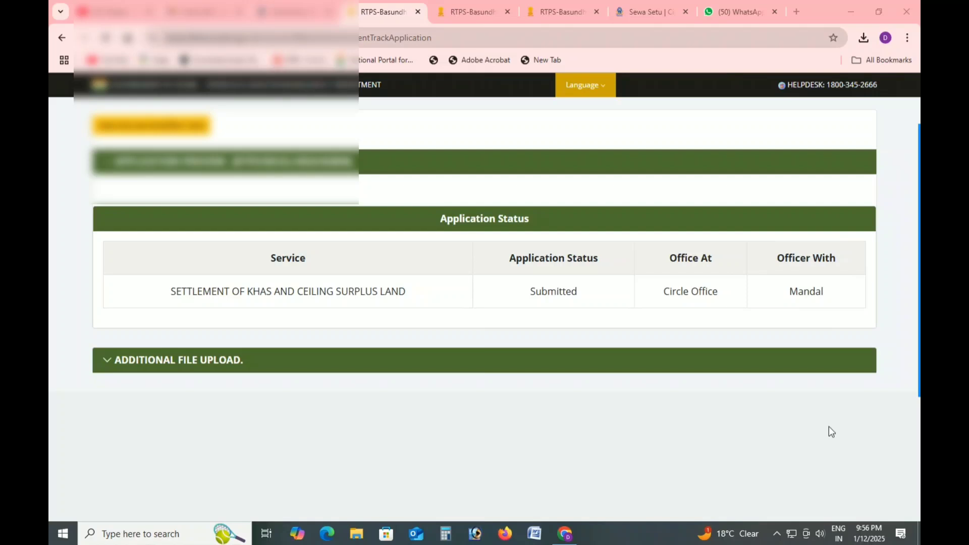
pyautogui.moveTo(901, 367)
pyautogui.moveTo(686, 234)
pyautogui.mouseDown()
pyautogui.moveTo(729, 340)
pyautogui.moveTo(701, 212)
pyautogui.moveTo(679, 230)
pyautogui.mouseUp()
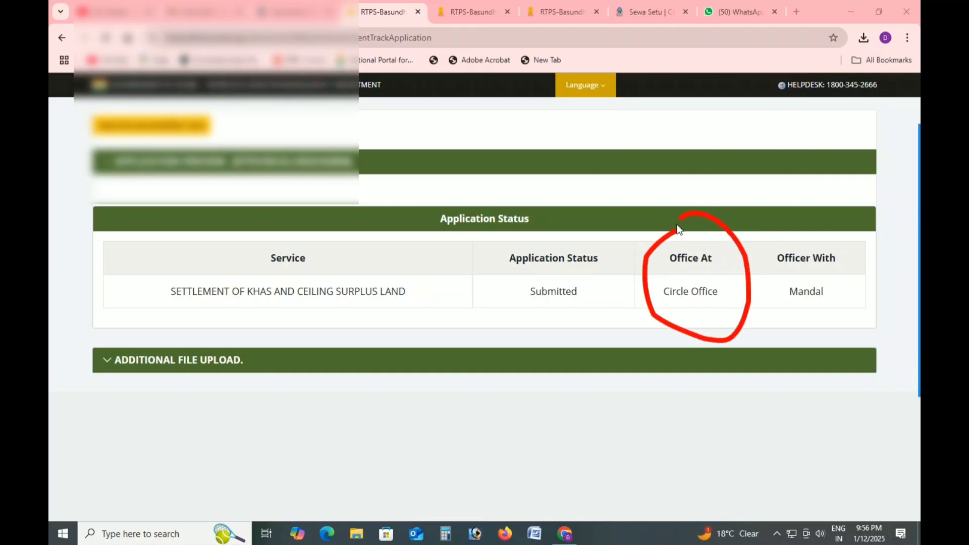
pyautogui.moveTo(919, 348)
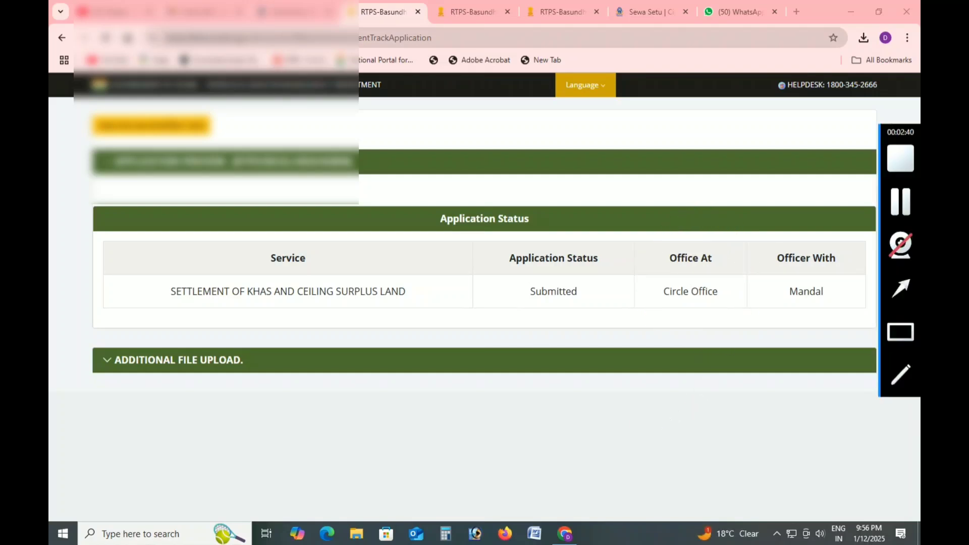
pyautogui.moveTo(616, 222)
pyautogui.mouseDown()
pyautogui.moveTo(547, 220)
pyautogui.moveTo(530, 335)
pyautogui.moveTo(597, 214)
pyautogui.mouseUp()
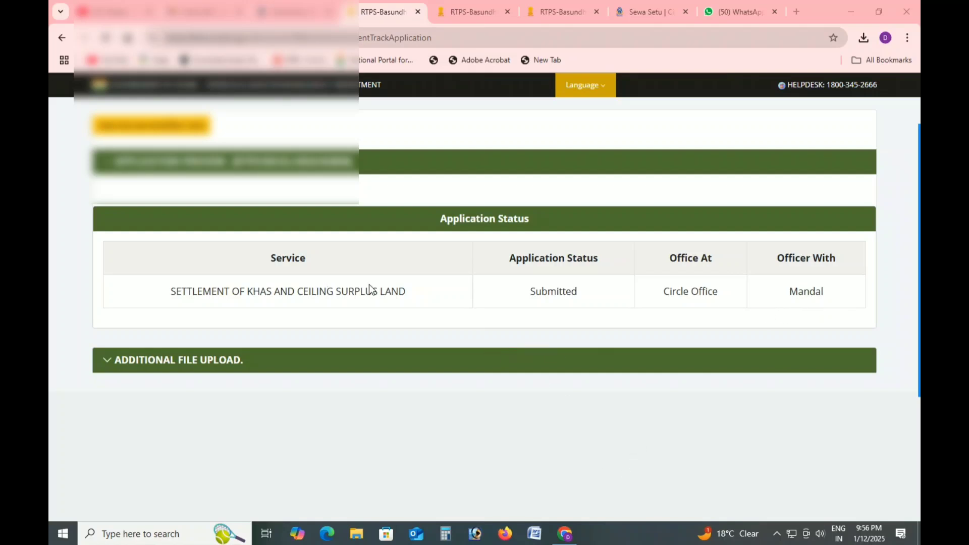
# Expand the Additional File Upload section of the tracked settlement application.
pyautogui.moveTo(235, 162); pyautogui.dragTo(349, 161)
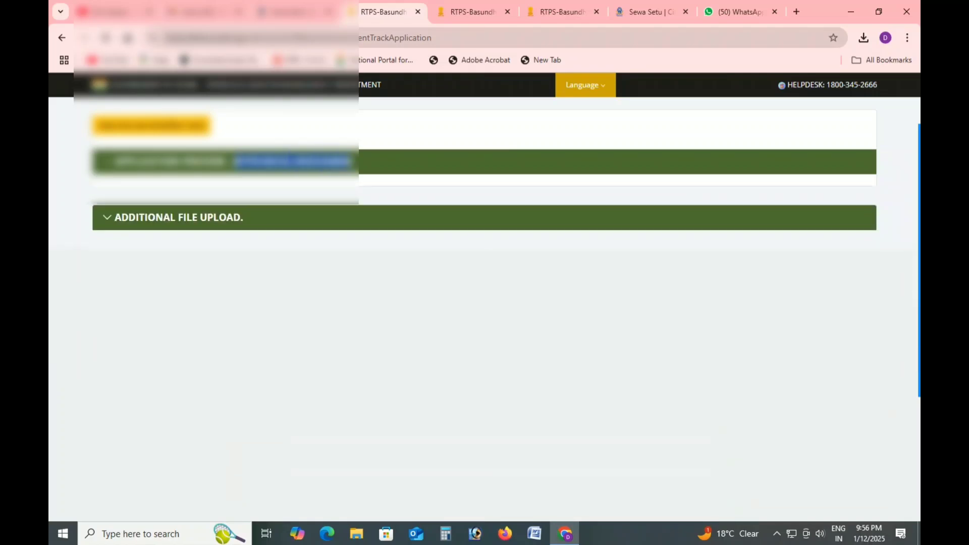
pyautogui.click(140, 160)
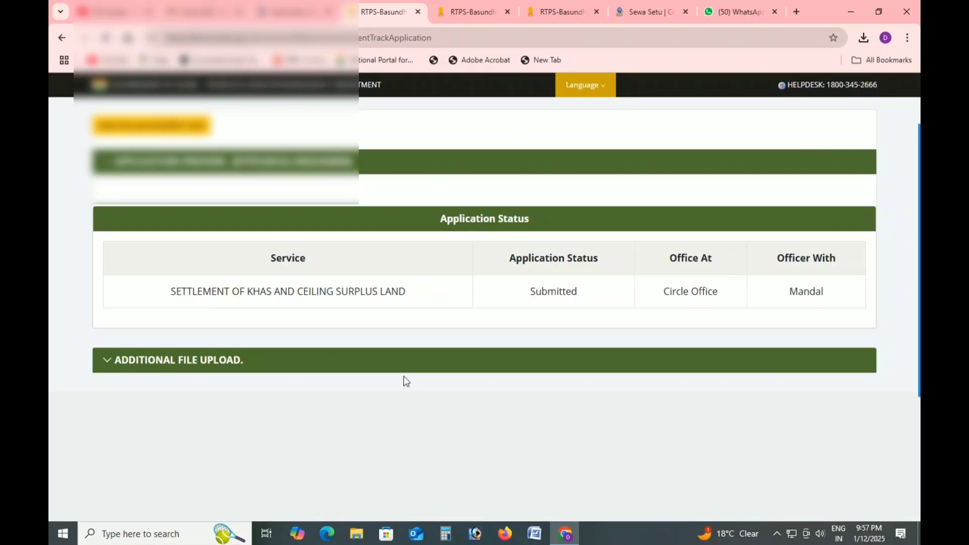
pyautogui.click(105, 361)
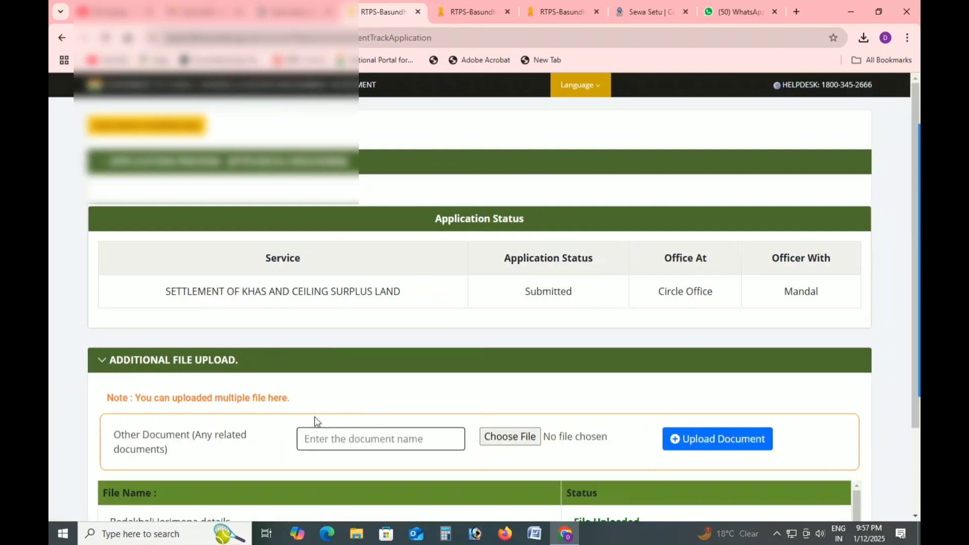
pyautogui.scroll(-1, 314, 416)
pyautogui.scroll(-1, 315, 419)
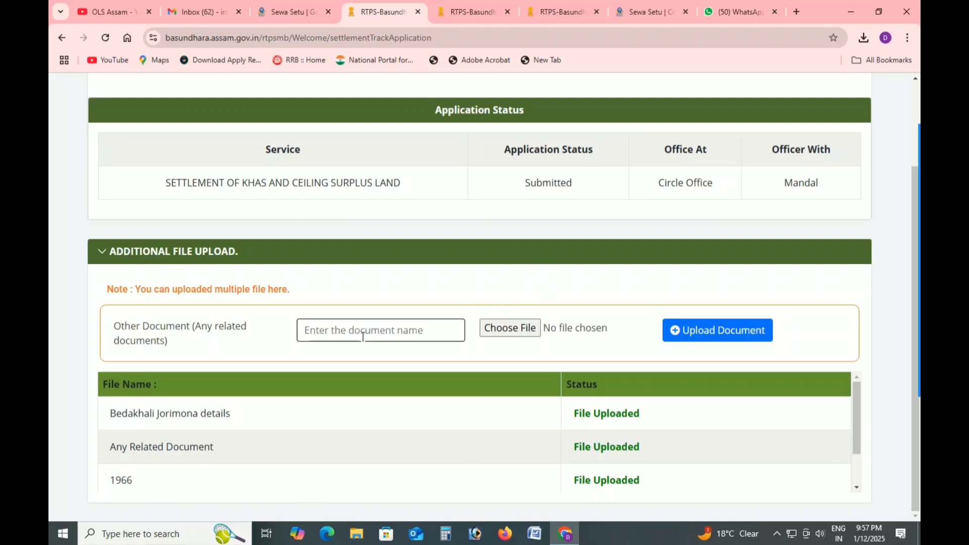
# Examine the Other Document upload fields and the list of additional files with their upload status.
pyautogui.click(444, 332)
pyautogui.click(488, 353)
pyautogui.scroll(-1, 358, 456)
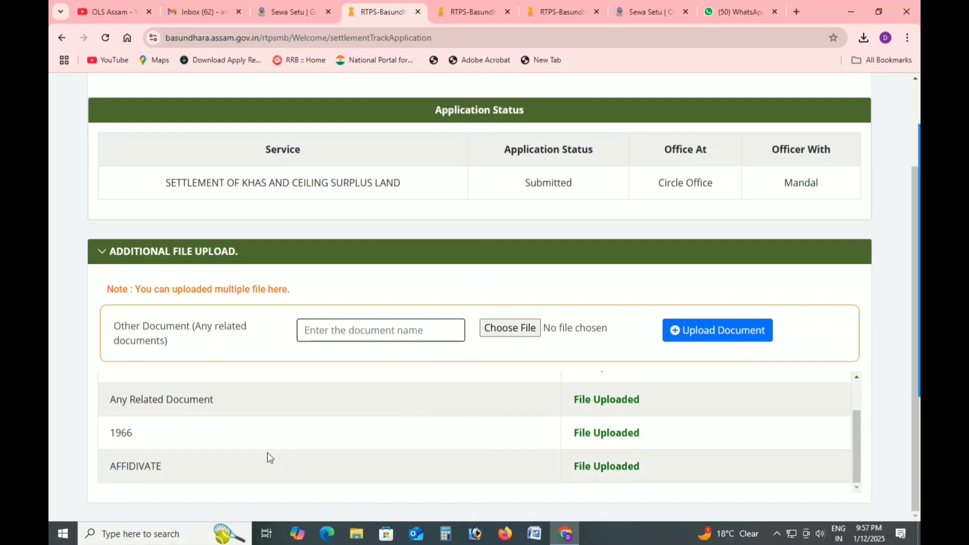
pyautogui.scroll(5, 547, 488)
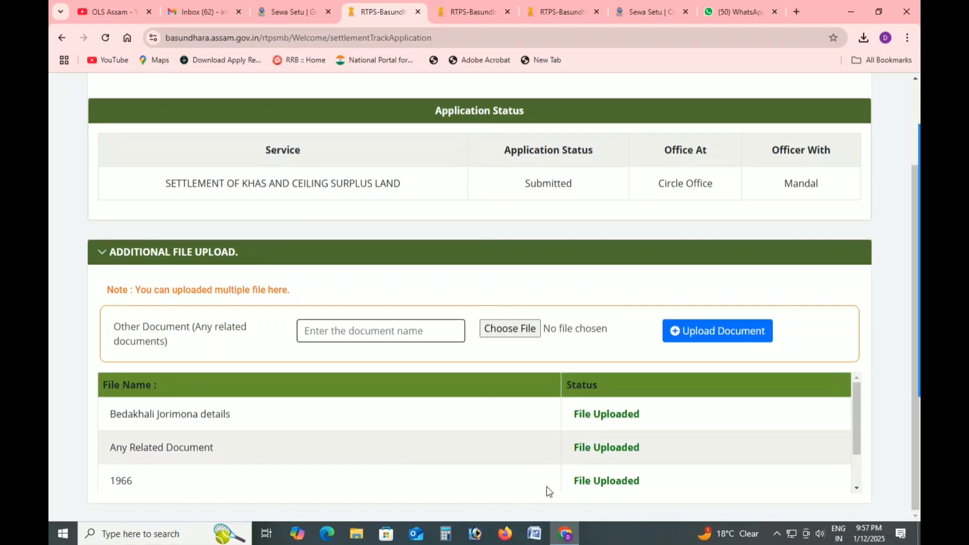
pyautogui.scroll(-2, 547, 486)
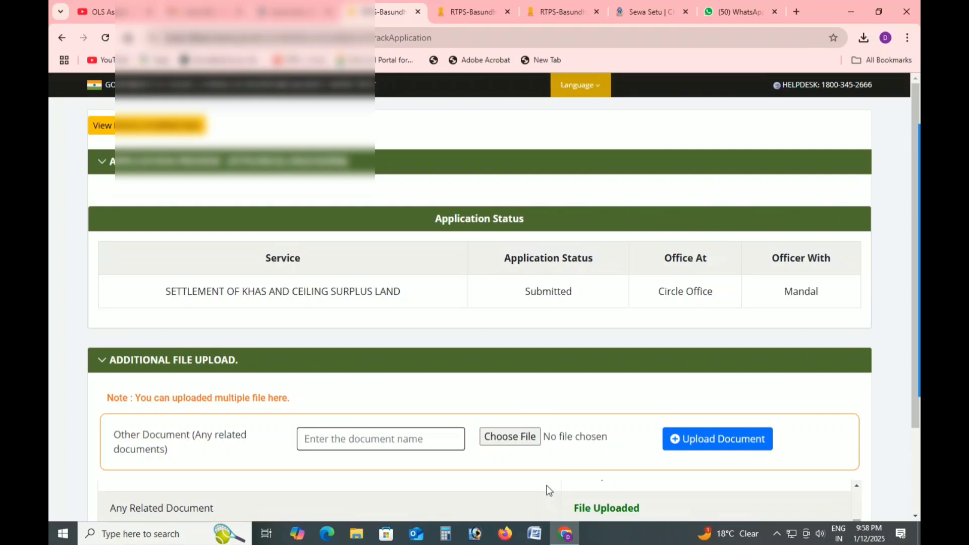
pyautogui.scroll(-3, 549, 491)
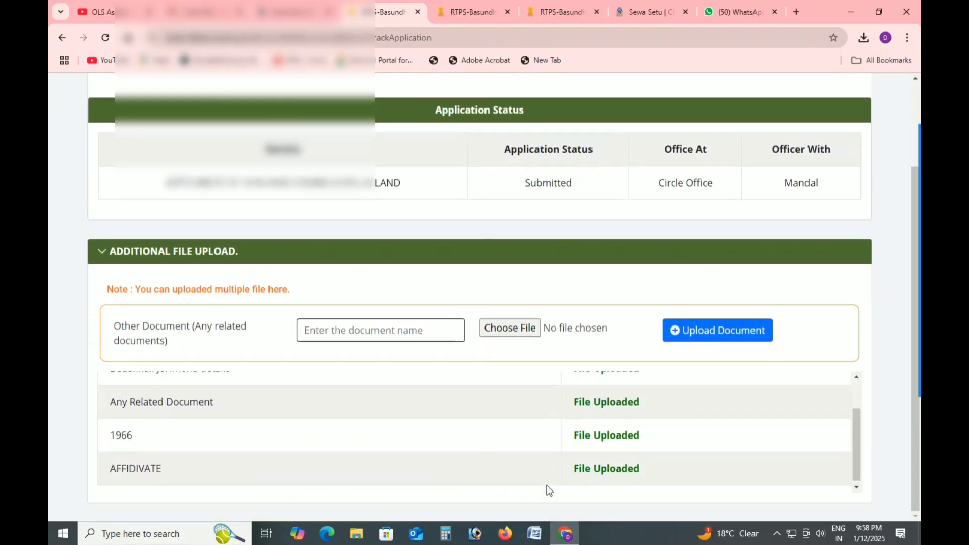
pyautogui.scroll(2, 549, 491)
pyautogui.scroll(2, 505, 469)
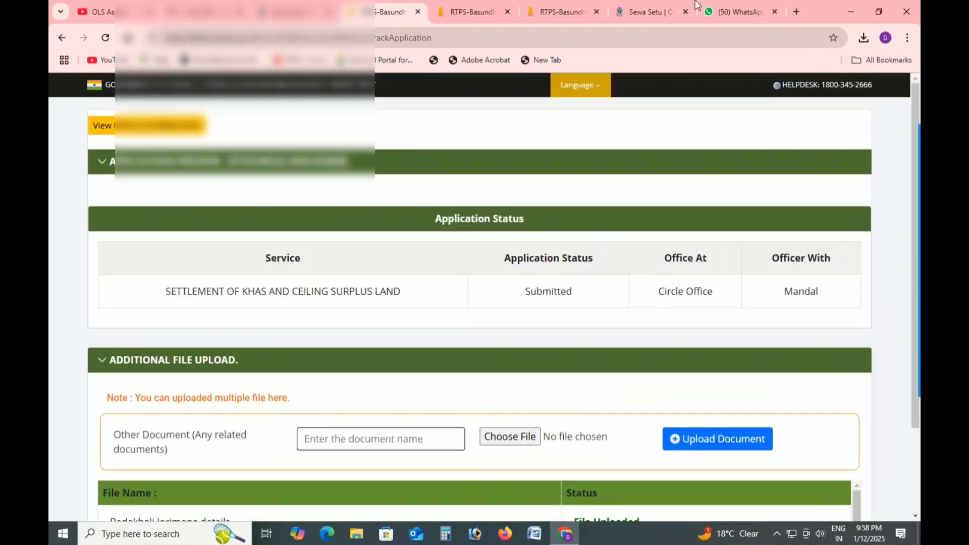
# Compare the remarks on the Sewa Setu tracking page with the application status and additional file list on the Basundhara page.
pyautogui.click(639, 12)
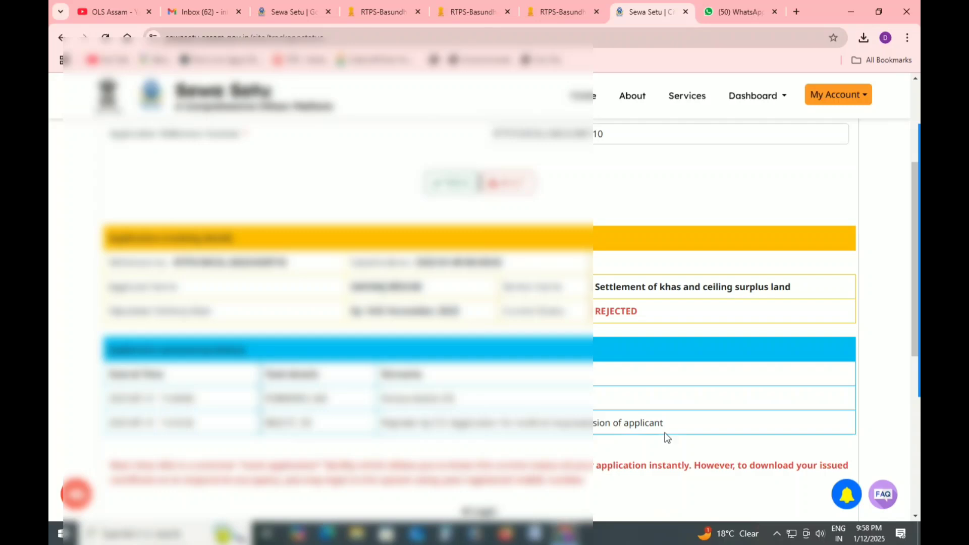
pyautogui.click(377, 11)
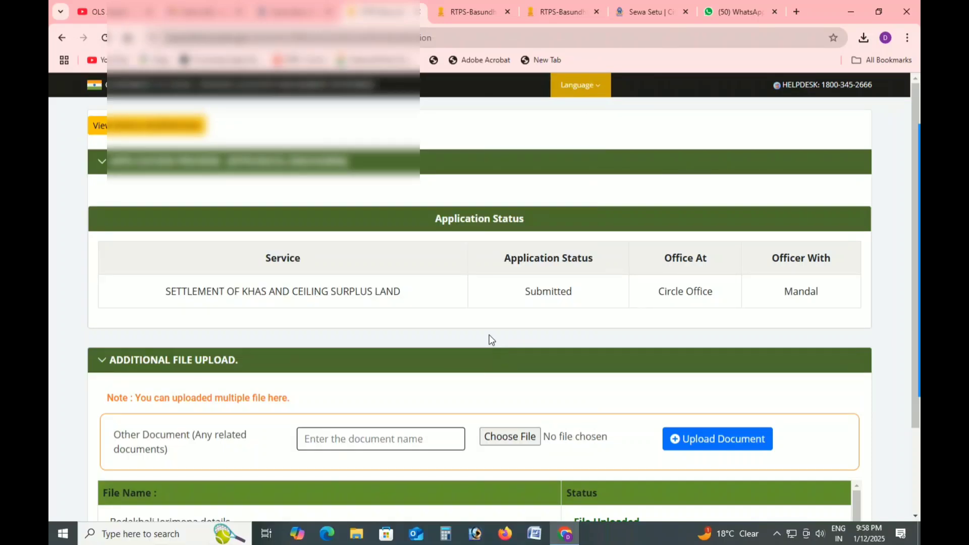
pyautogui.scroll(-2, 489, 343)
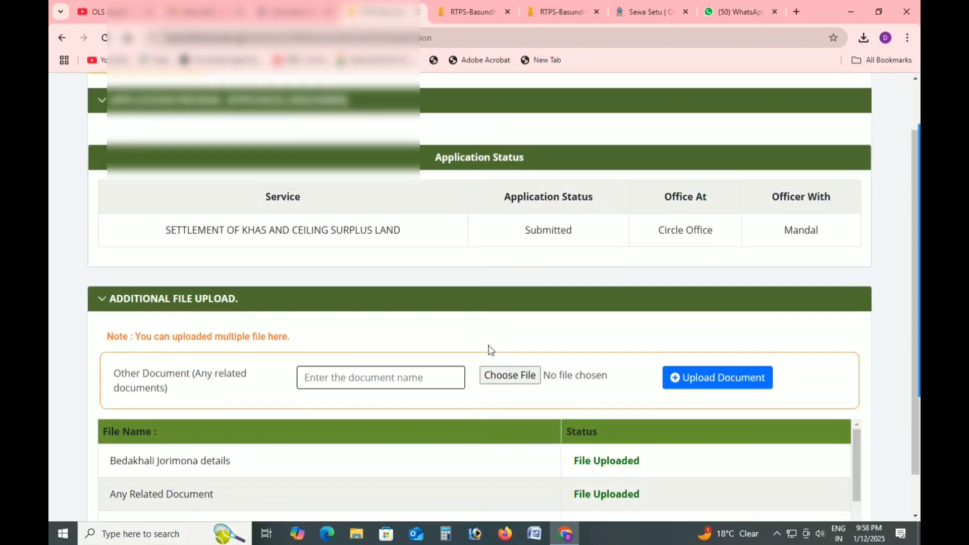
pyautogui.scroll(1, 488, 347)
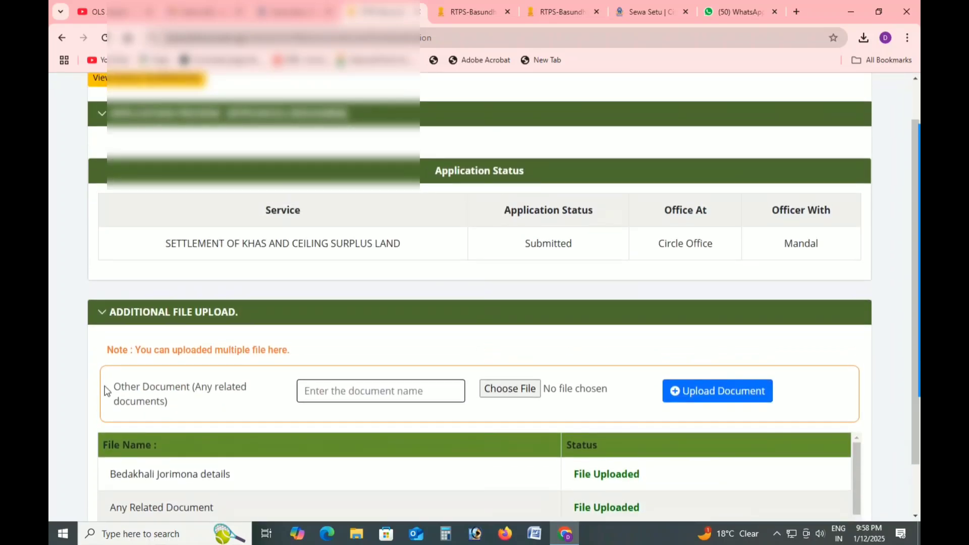
pyautogui.scroll(-1, 558, 457)
pyautogui.scroll(-1, 553, 464)
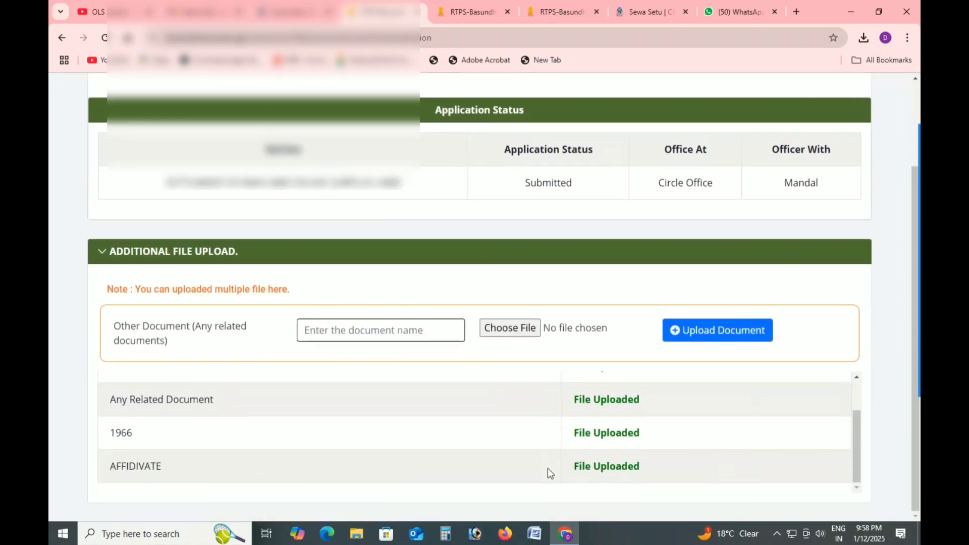
pyautogui.scroll(2, 548, 468)
pyautogui.scroll(2, 486, 364)
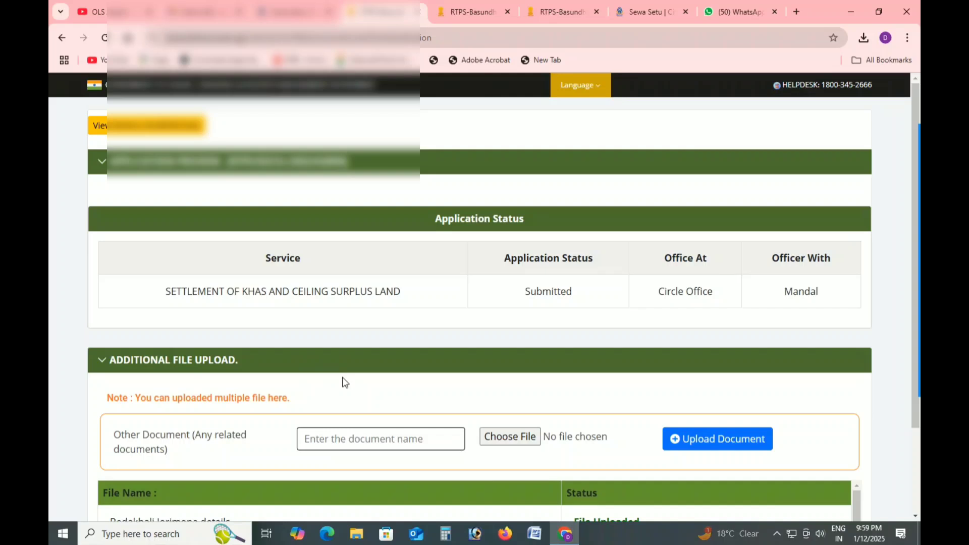
# Compare the Basundhara status pages for the AP transferred land and khas land settlements, and return to the Sewa Setu applications list.
pyautogui.click(484, 4)
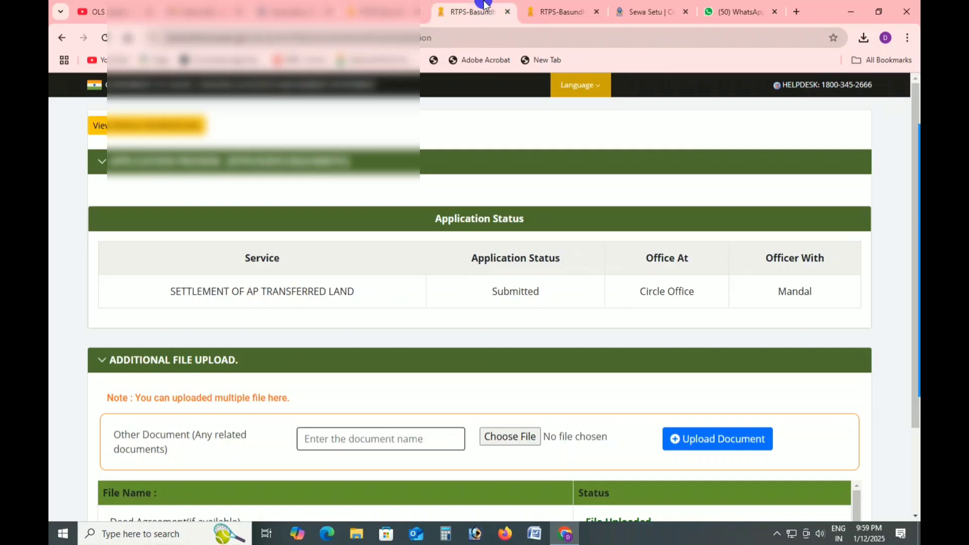
pyautogui.click(572, 19)
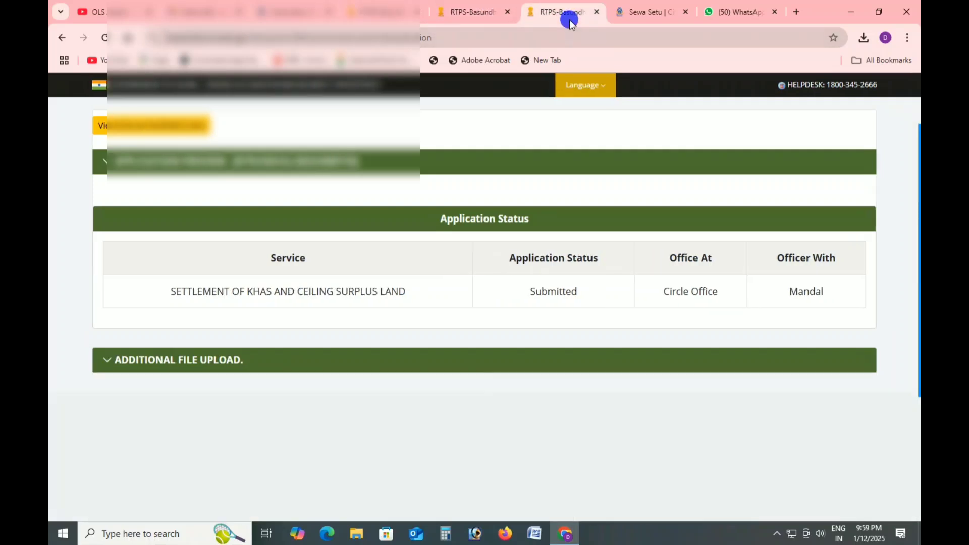
pyautogui.click(302, 9)
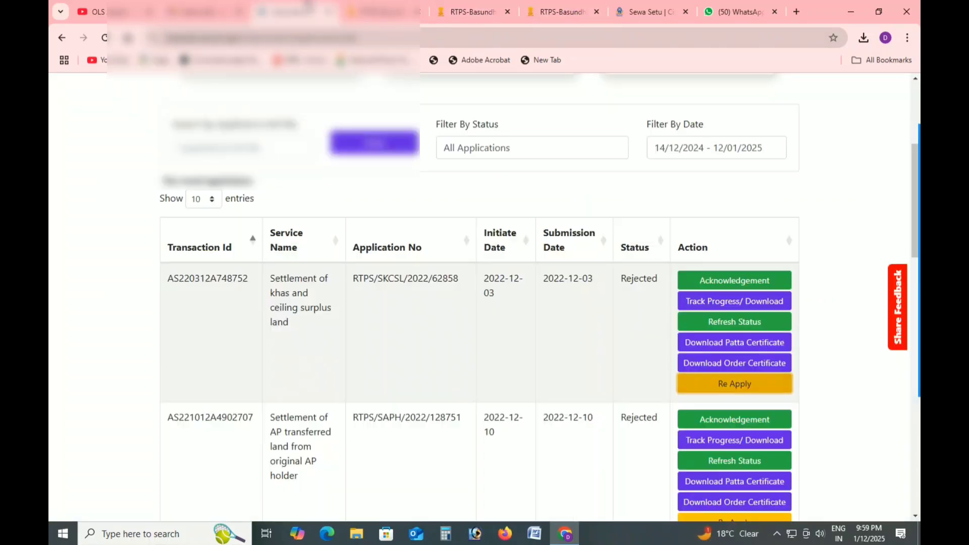
# Review the khas land settlement's modification page, from the rejection reason and applied dag details to the uploaded documents and review request.
pyautogui.click(385, 7)
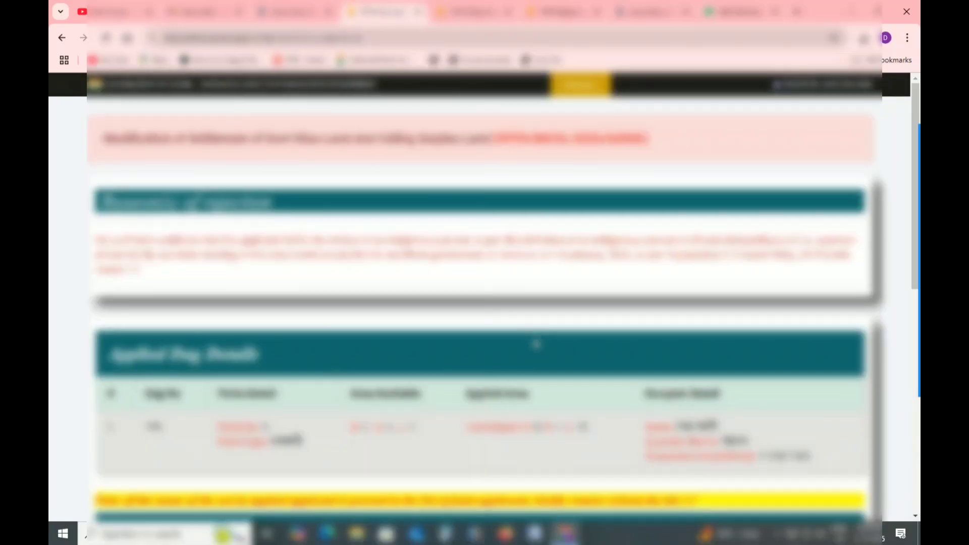
pyautogui.scroll(-1, 534, 340)
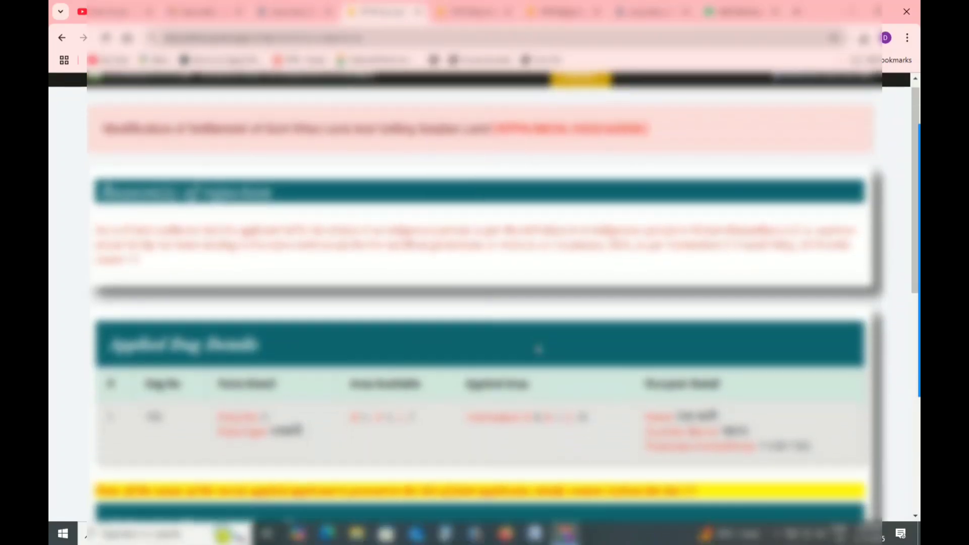
pyautogui.scroll(-5, 537, 346)
pyautogui.scroll(-3, 537, 349)
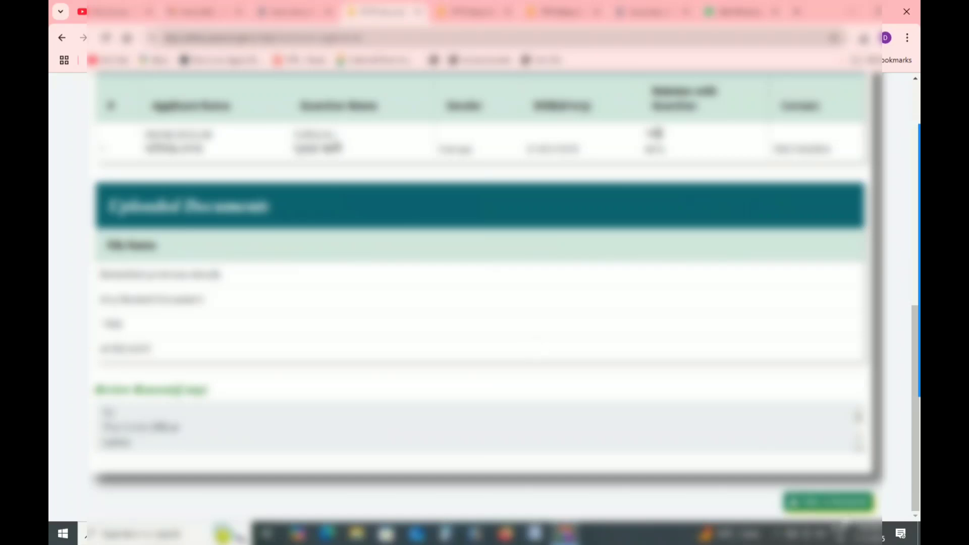
pyautogui.scroll(4, 433, 393)
pyautogui.scroll(5, 430, 391)
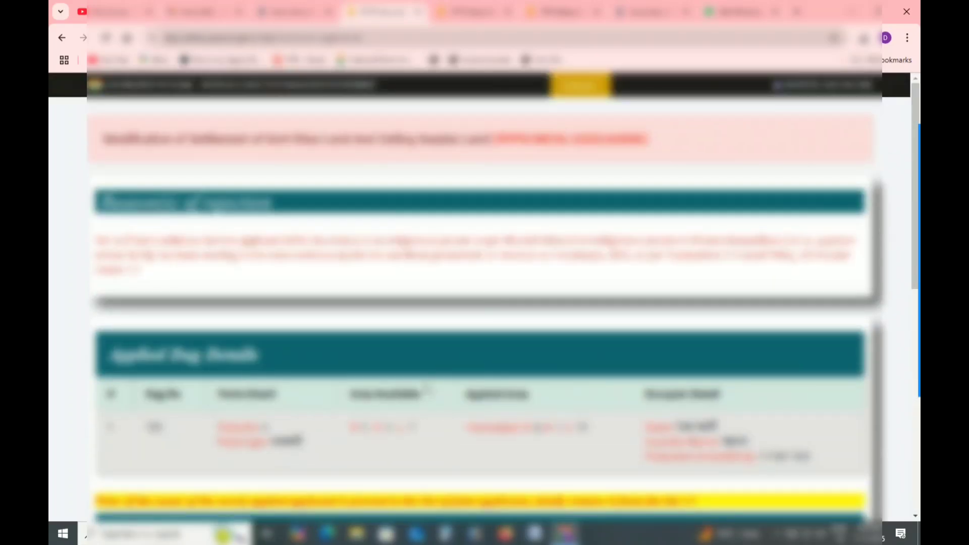
# Examine the AP transferred land application's status, Other Document upload fields and full list of additional files on its Basundhara page.
pyautogui.click(290, 11)
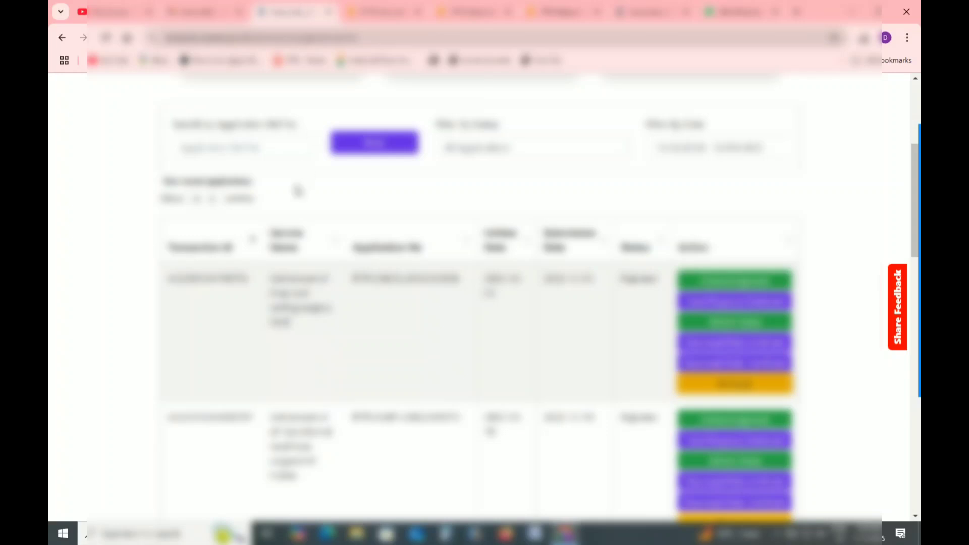
pyautogui.hotkey('ctrl', 'Tab')
pyautogui.hotkey('ctrl', 'Tab')
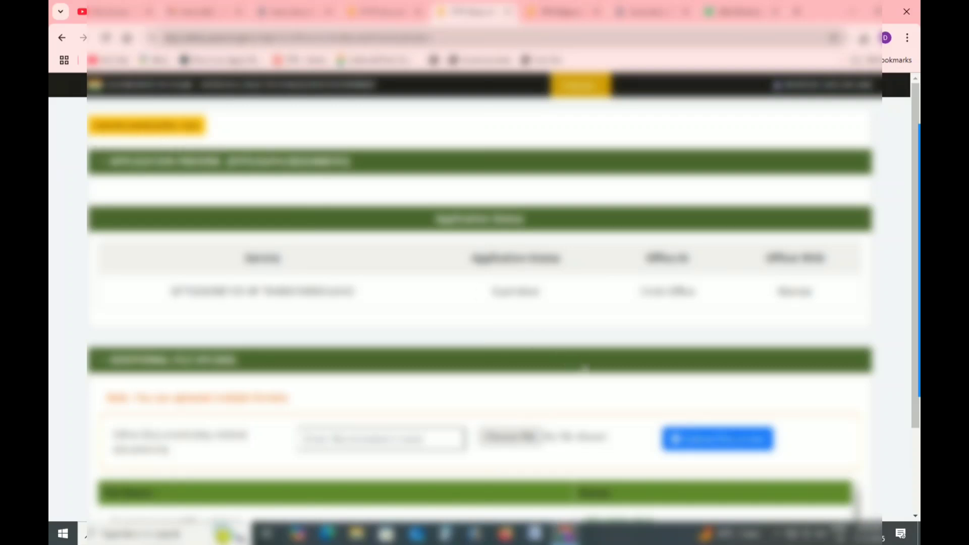
pyautogui.scroll(-1, 585, 369)
pyautogui.scroll(1, 584, 373)
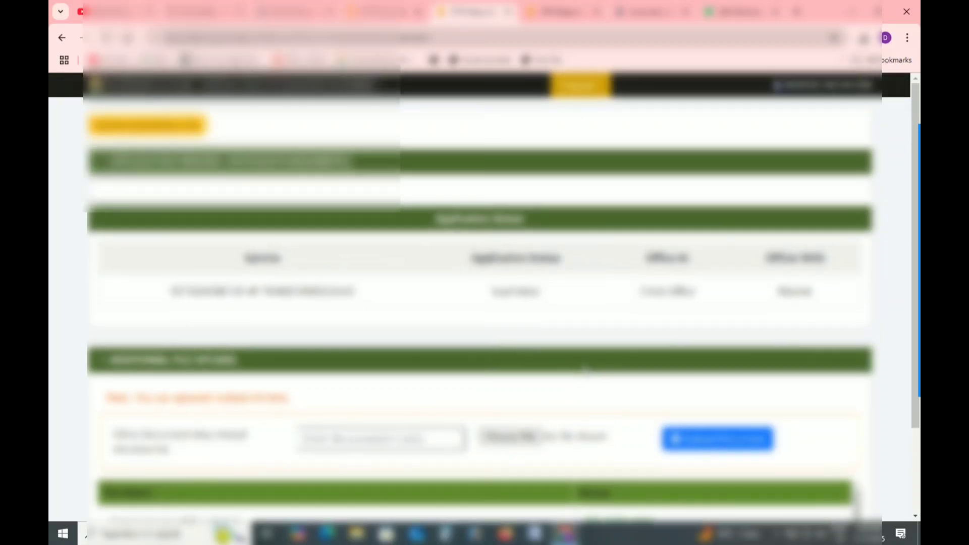
pyautogui.scroll(-1, 489, 380)
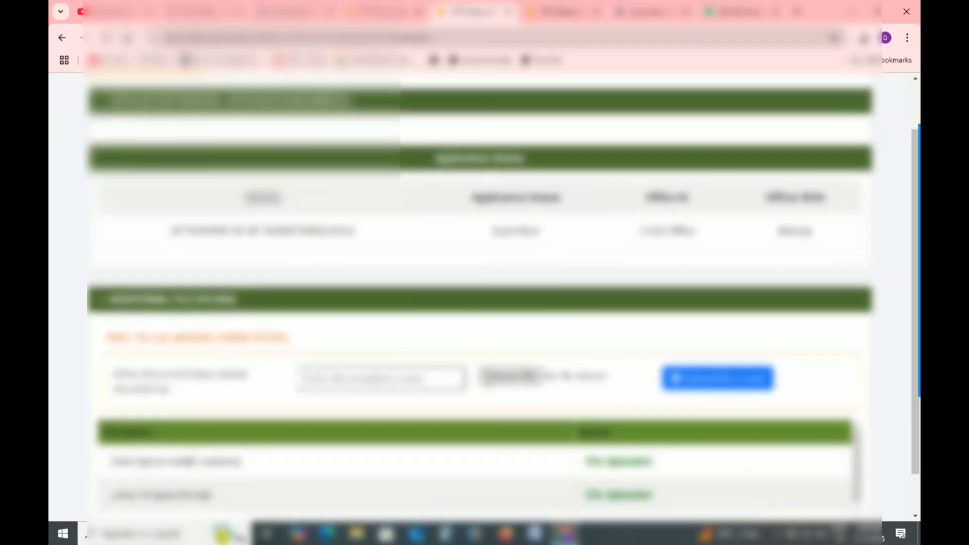
pyautogui.scroll(-1, 484, 382)
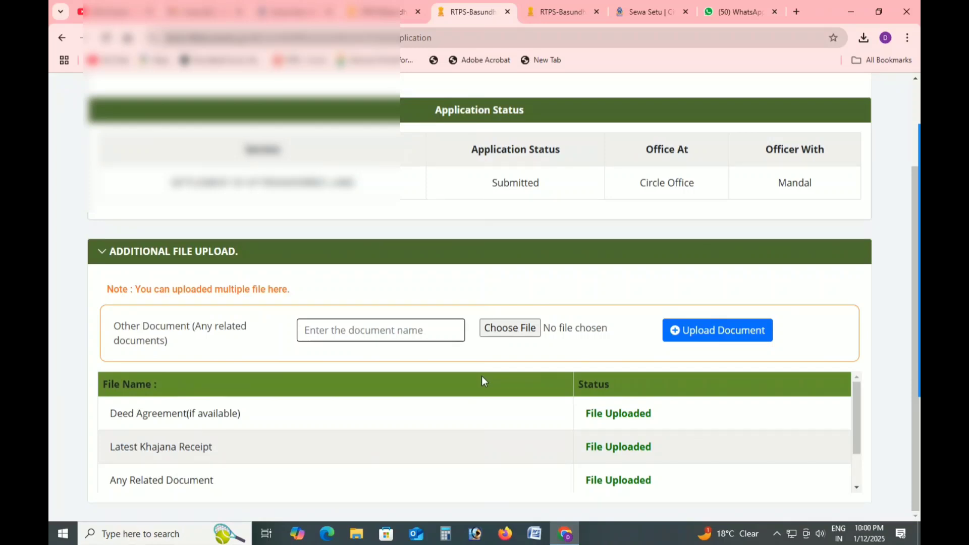
pyautogui.scroll(-1, 481, 378)
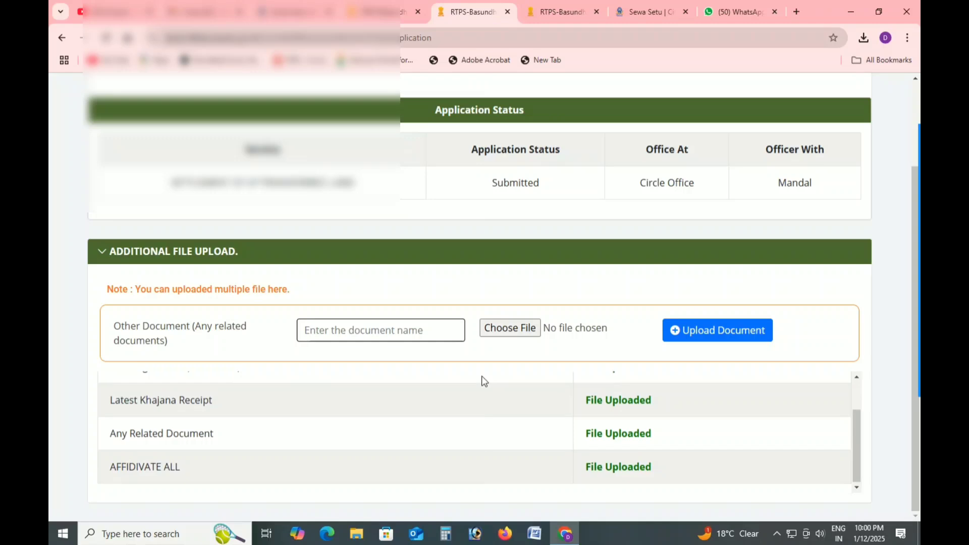
pyautogui.scroll(1, 483, 381)
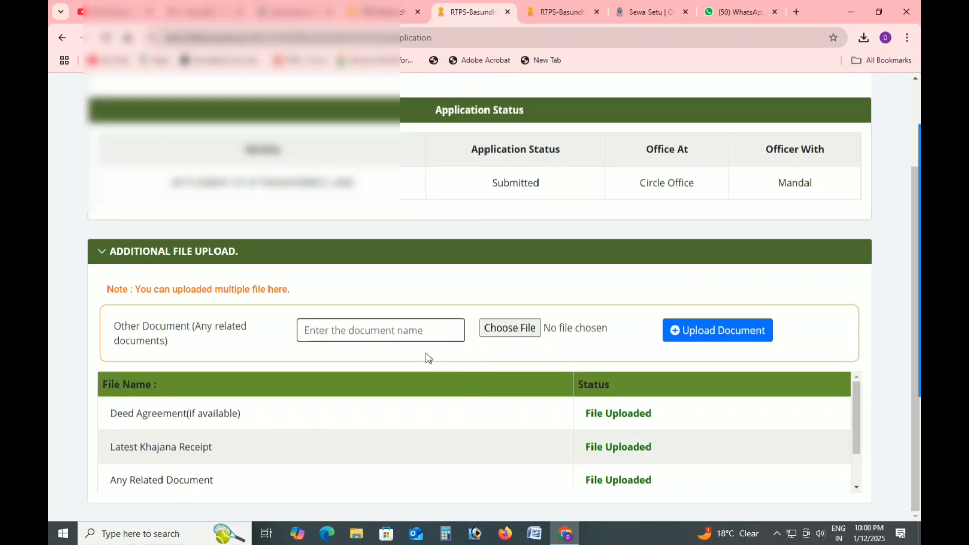
pyautogui.scroll(3, 430, 357)
# Return to the Sewa Setu applications list and look over the search filters and the actions offered for the rejected applications.
pyautogui.click(297, 10)
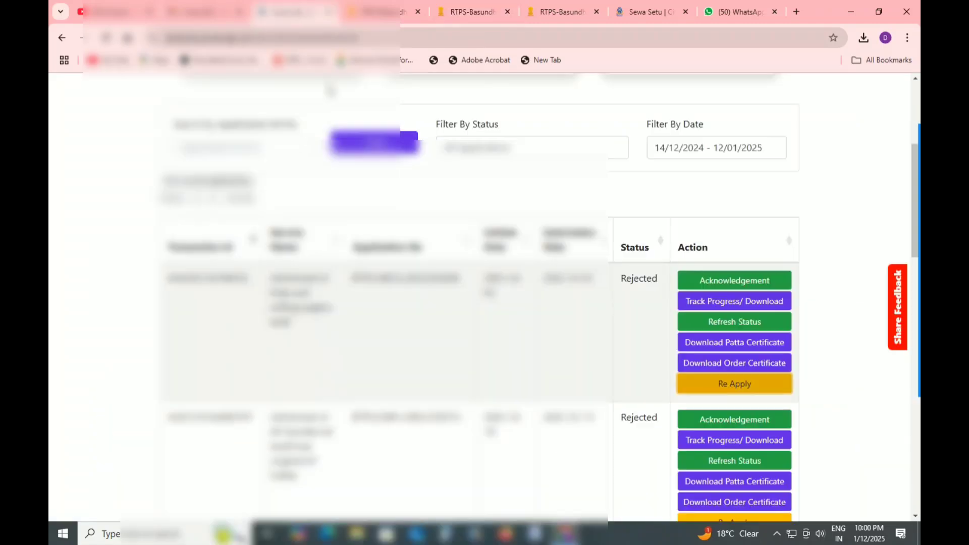
pyautogui.scroll(3, 609, 397)
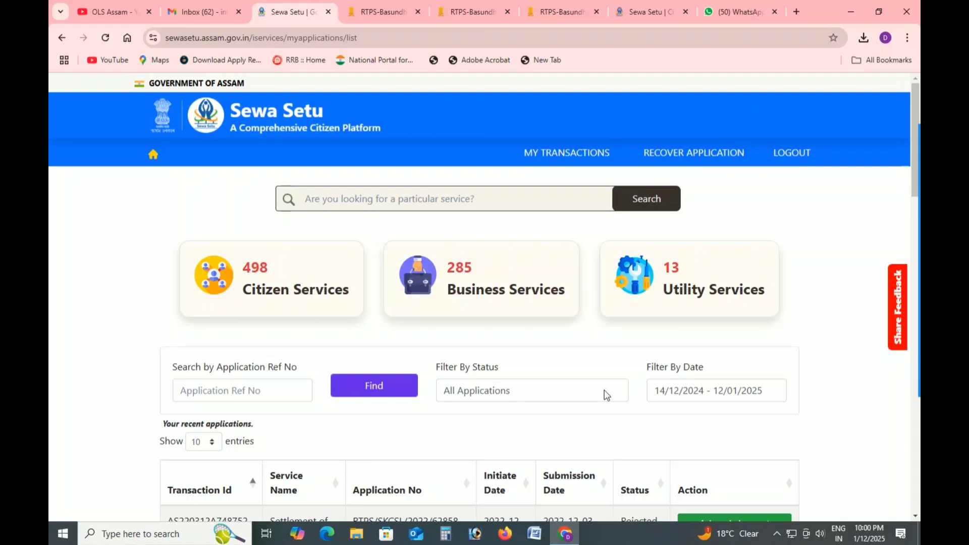
pyautogui.scroll(-3, 662, 358)
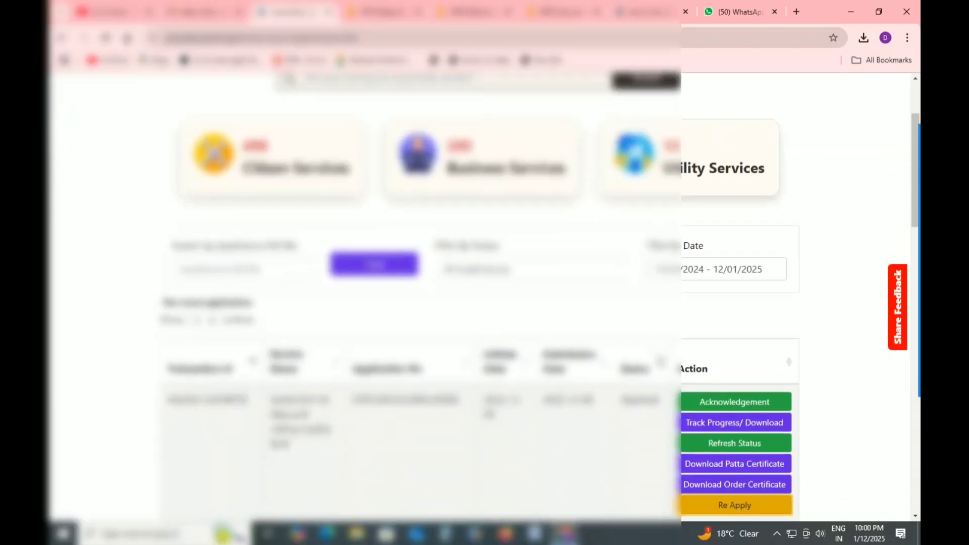